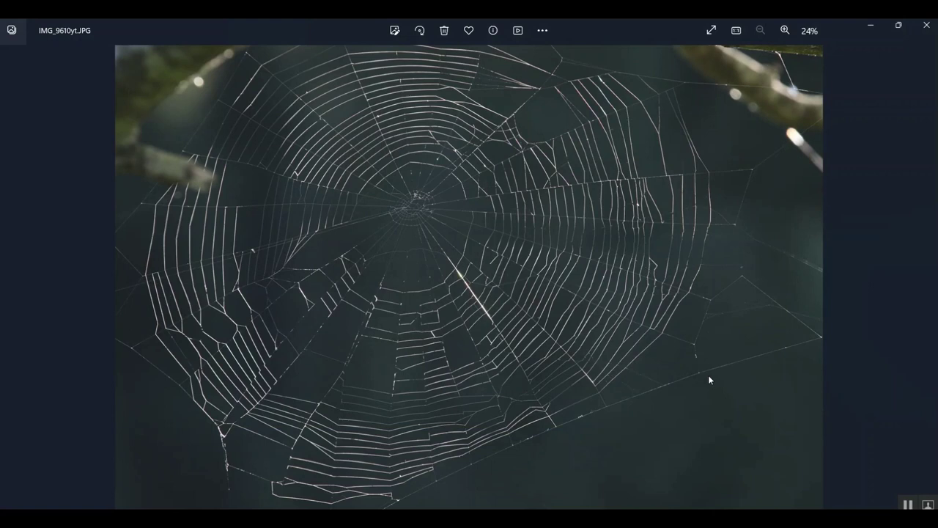
Step: Open the spider web photo in the editor and show its Adjustment panel
left_click(394, 31)
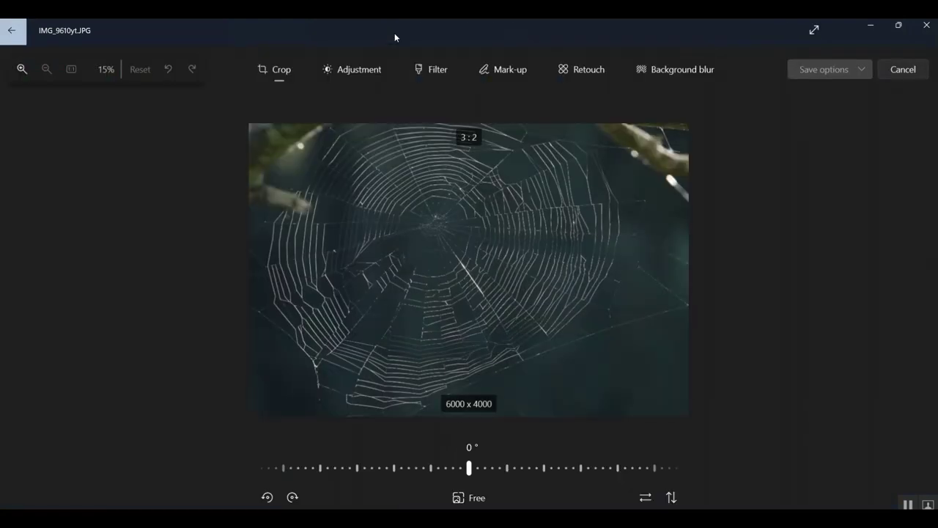
left_click(359, 71)
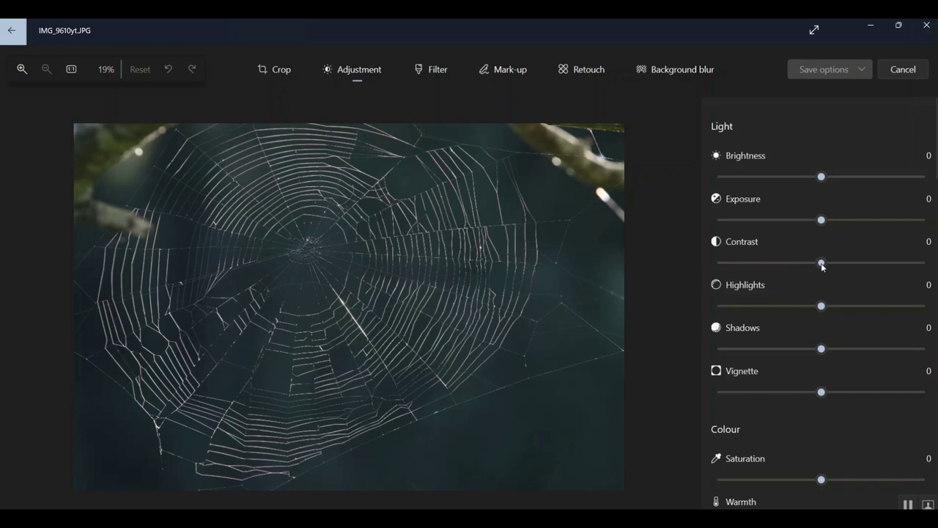
Step: Try several Contrast values on the spider web photo, settling at about 22
left_click_drag(821, 265, 857, 269)
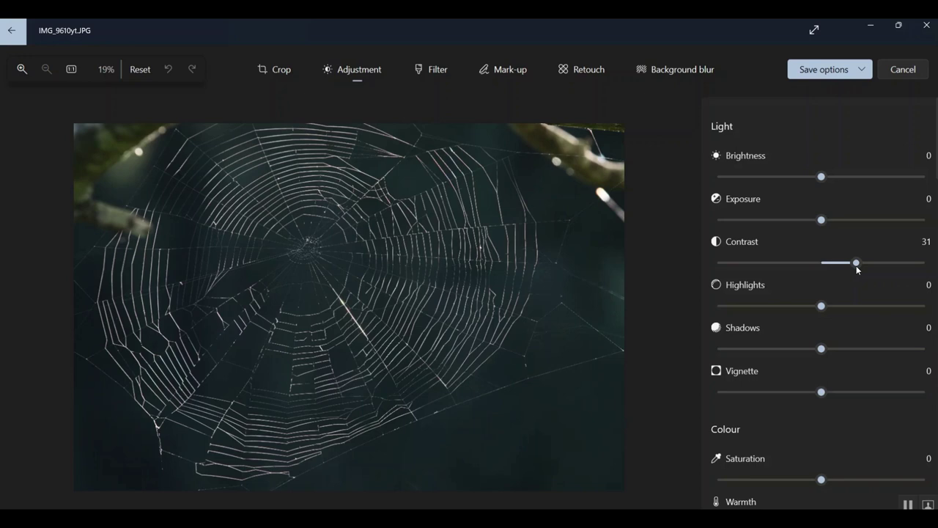
left_click_drag(857, 270, 934, 271)
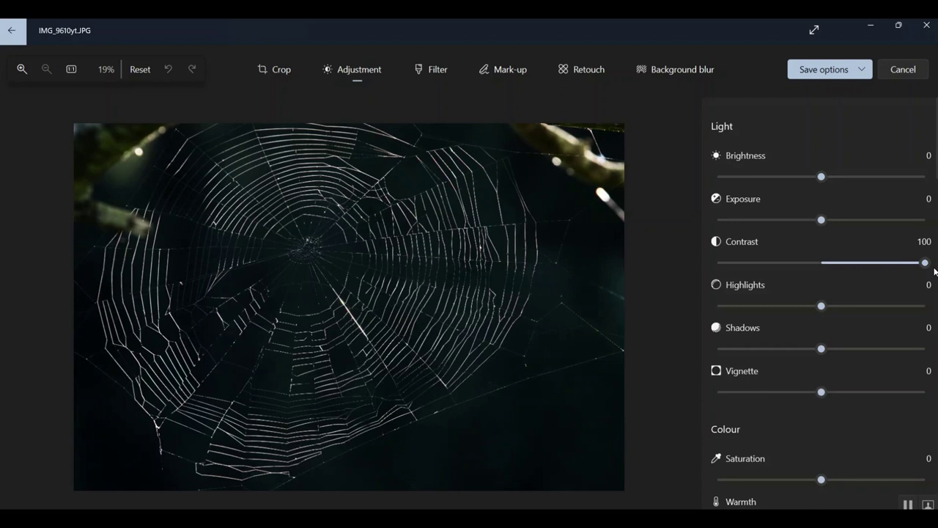
left_click_drag(934, 271, 873, 270)
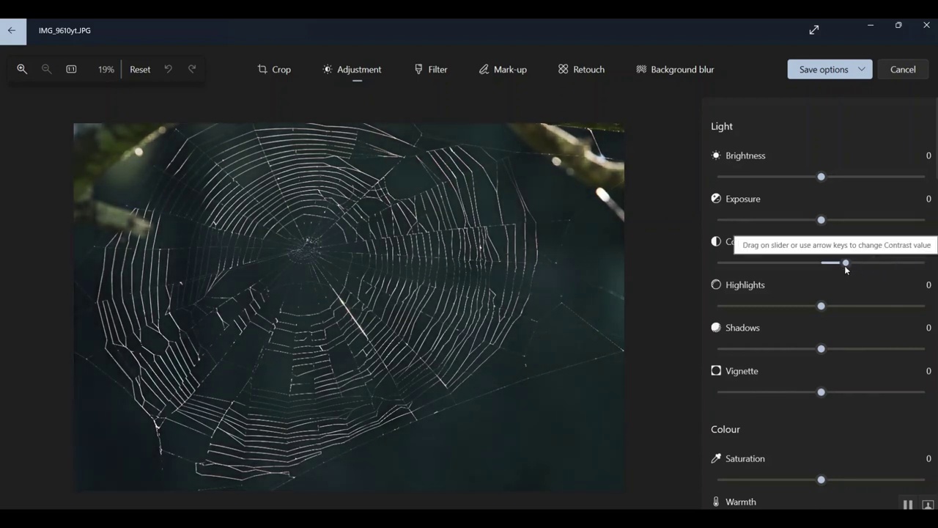
left_click_drag(827, 267, 824, 268)
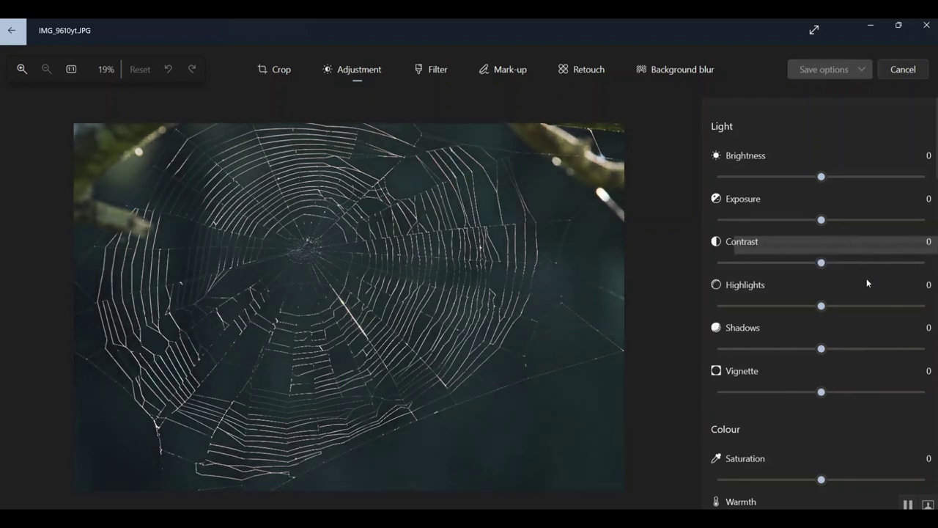
left_click_drag(821, 263, 850, 264)
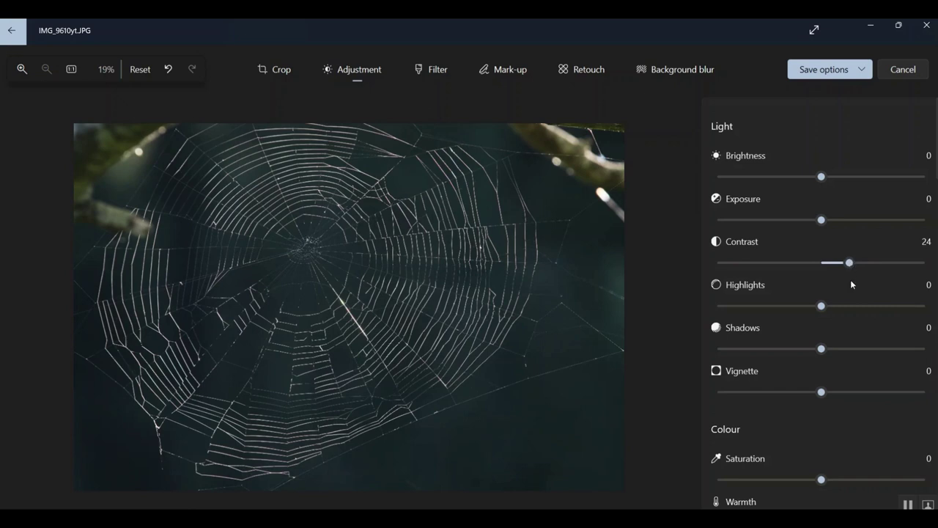
mouse_move(850, 261)
left_mouse_down()
mouse_move(823, 267)
mouse_move(836, 266)
left_mouse_up()
left_click_drag(835, 262, 848, 263)
mouse_move(848, 263)
left_mouse_down()
mouse_move(823, 269)
mouse_move(847, 266)
left_mouse_up()
Step: Bring up the Save options dropdown for the spider web edit
left_click(861, 70)
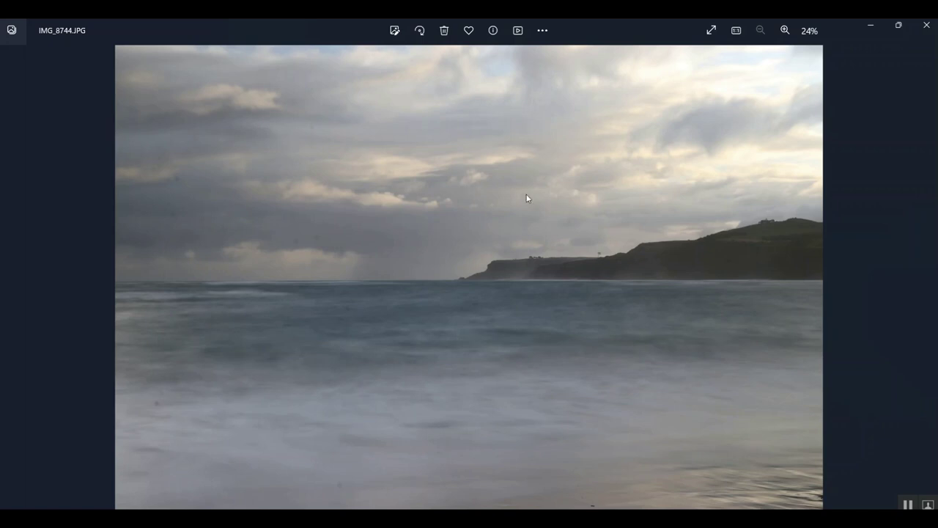
Step: Open IMG_8744.JPG's Adjustment panel and set its contrast to 21 after testing other values
left_click(394, 31)
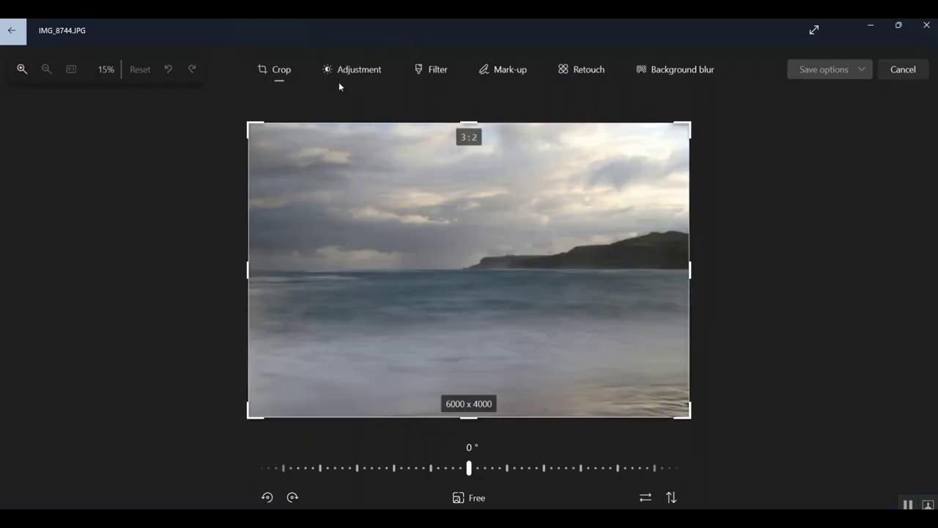
left_click(376, 70)
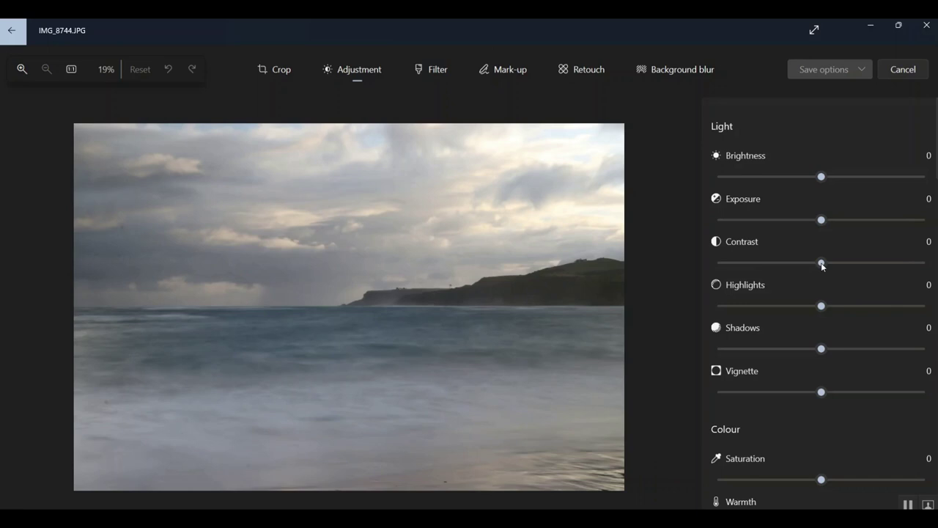
left_click_drag(822, 266, 845, 268)
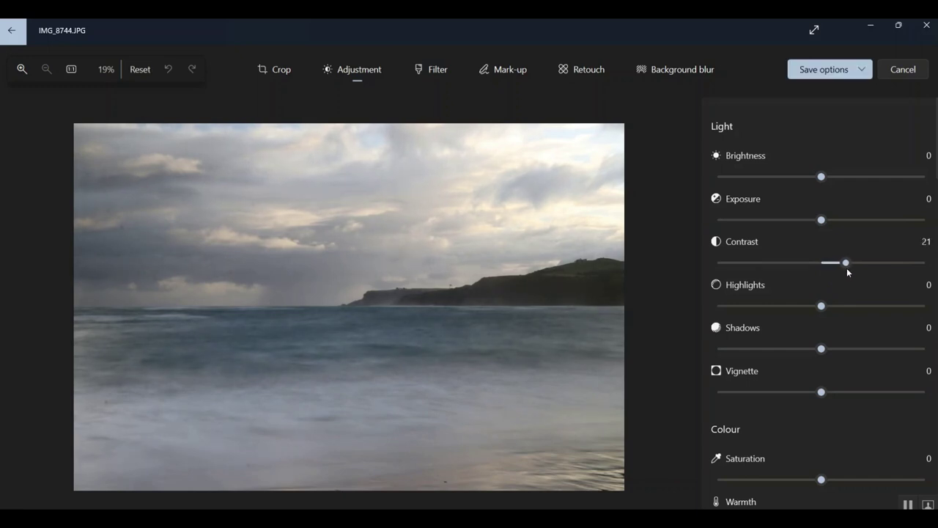
mouse_move(847, 267)
left_mouse_down()
mouse_move(825, 271)
mouse_move(844, 274)
left_mouse_up()
left_click_drag(843, 264, 926, 268)
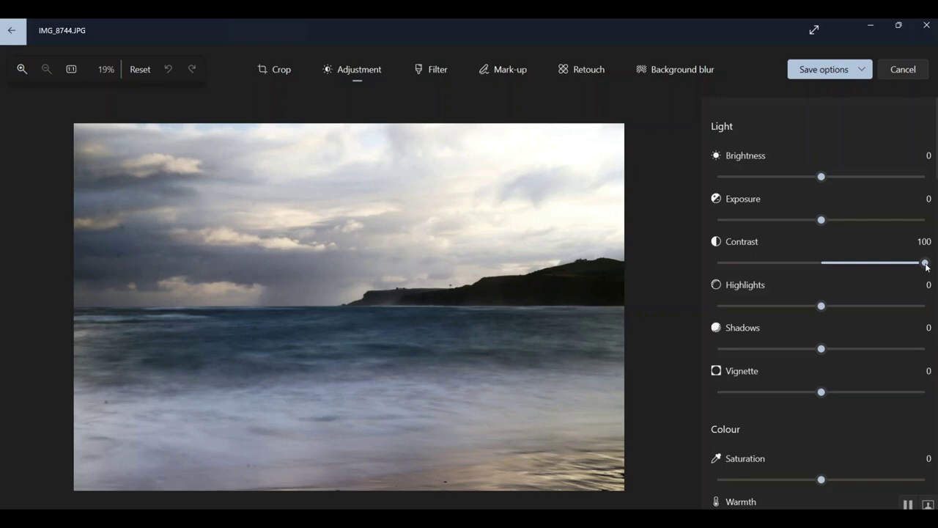
left_click_drag(925, 263, 820, 273)
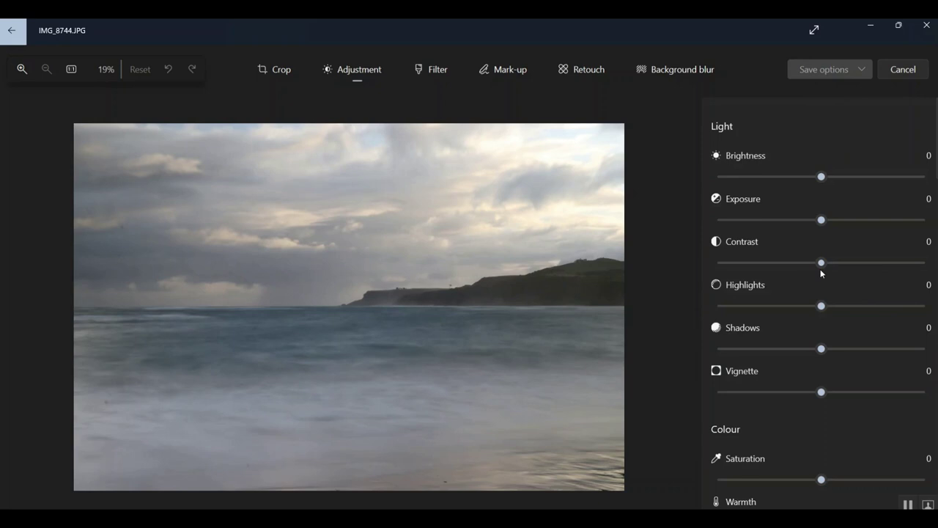
left_click_drag(820, 269, 846, 270)
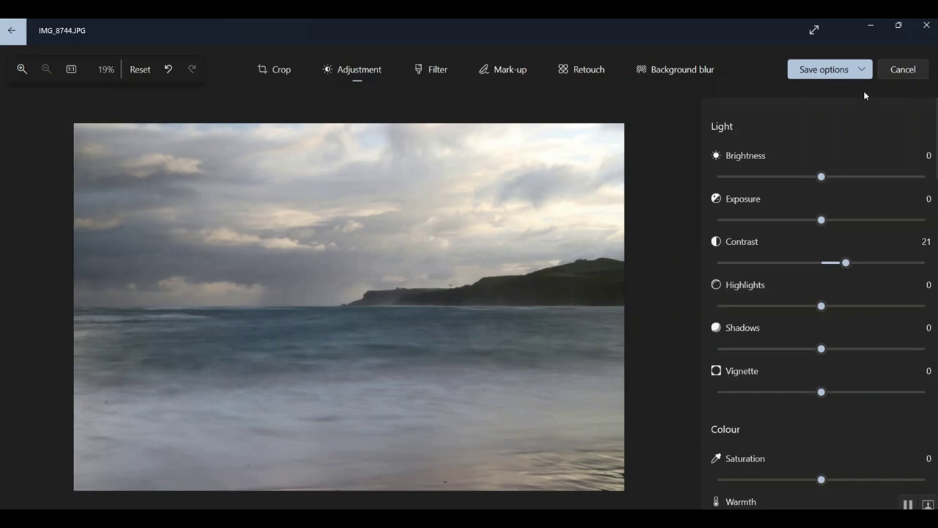
Step: Save the seascape via Save options, then show IMG_8586.JPG's Adjustment panel in the editor
left_click(859, 72)
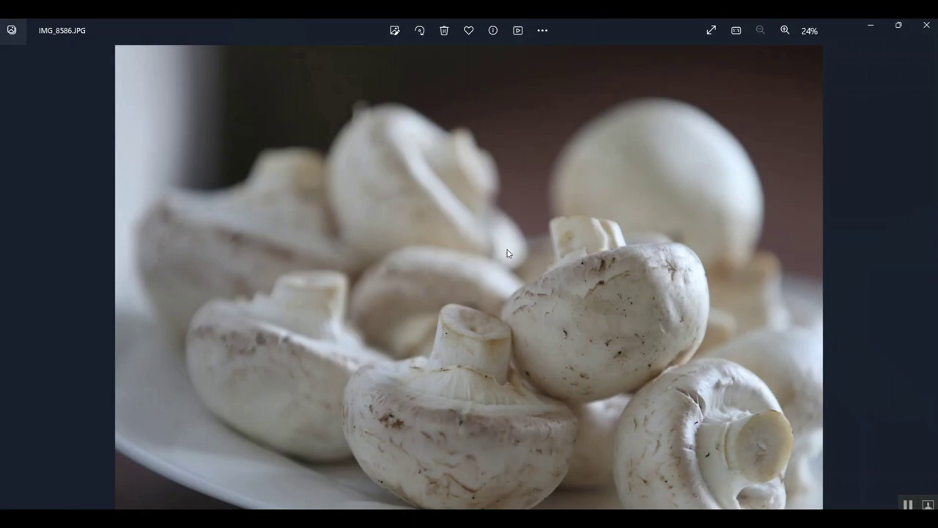
left_click(390, 36)
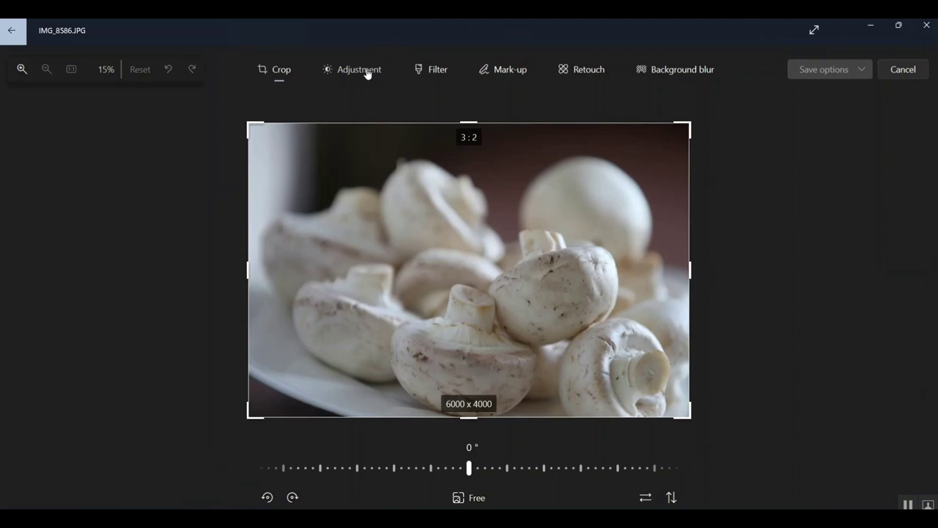
left_click(366, 71)
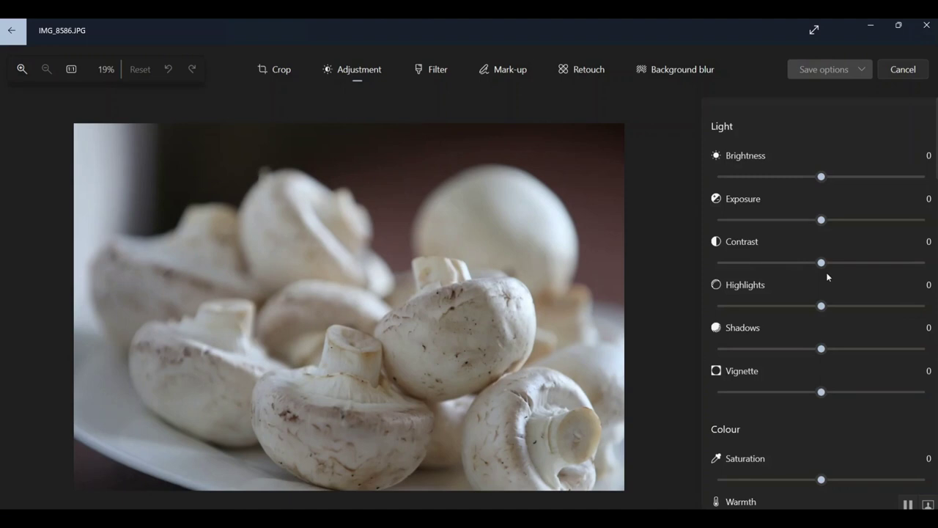
Step: Settle the mushroom photo's contrast at 13 after trying 100 and 34, then open Save options
left_click_drag(822, 263, 843, 265)
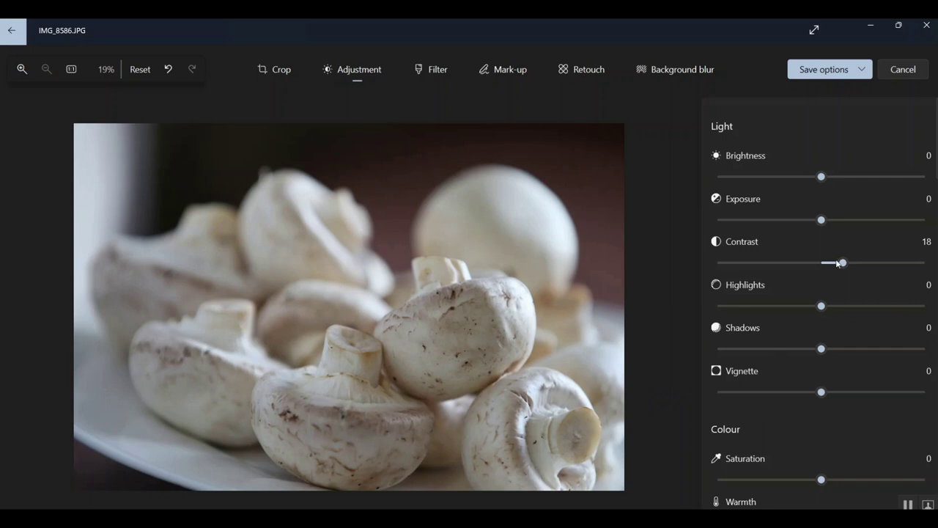
mouse_move(842, 263)
left_mouse_down()
mouse_move(824, 263)
mouse_move(850, 267)
left_mouse_up()
left_click_drag(850, 267, 936, 267)
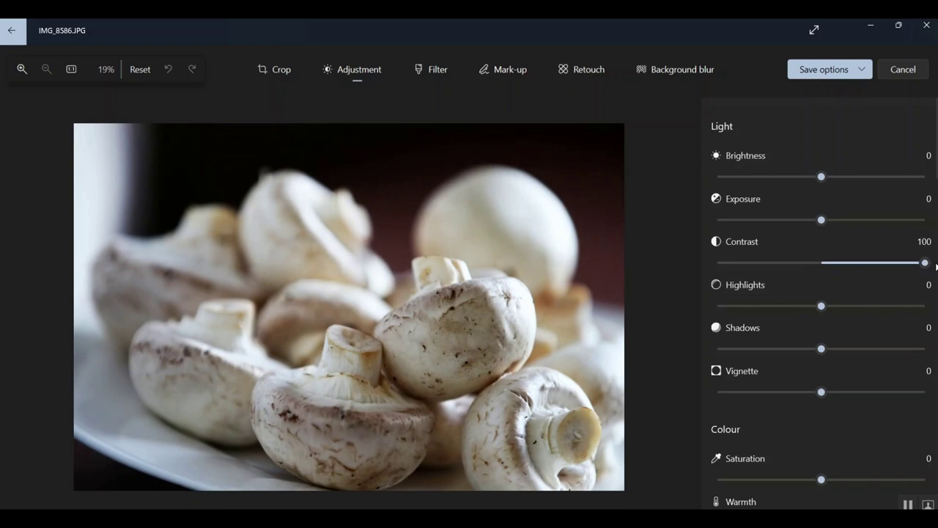
left_click_drag(924, 263, 825, 277)
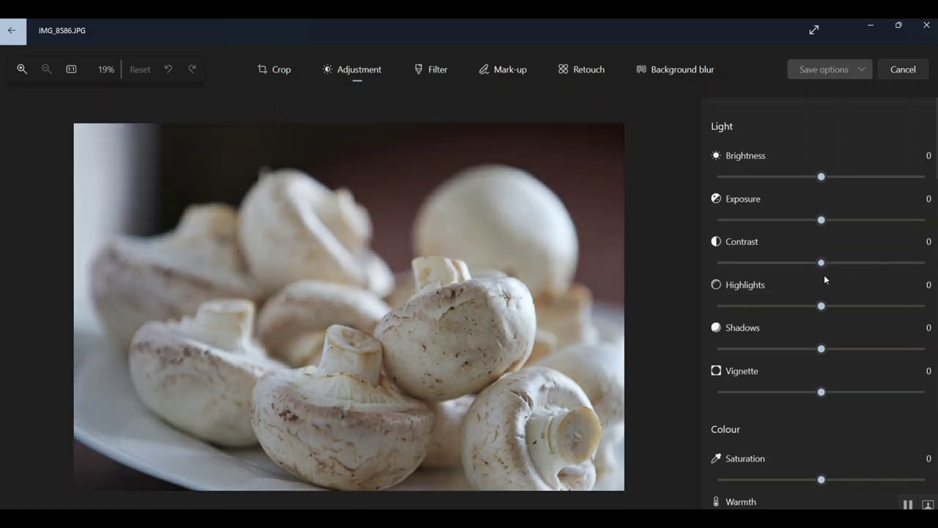
left_click_drag(823, 274, 841, 274)
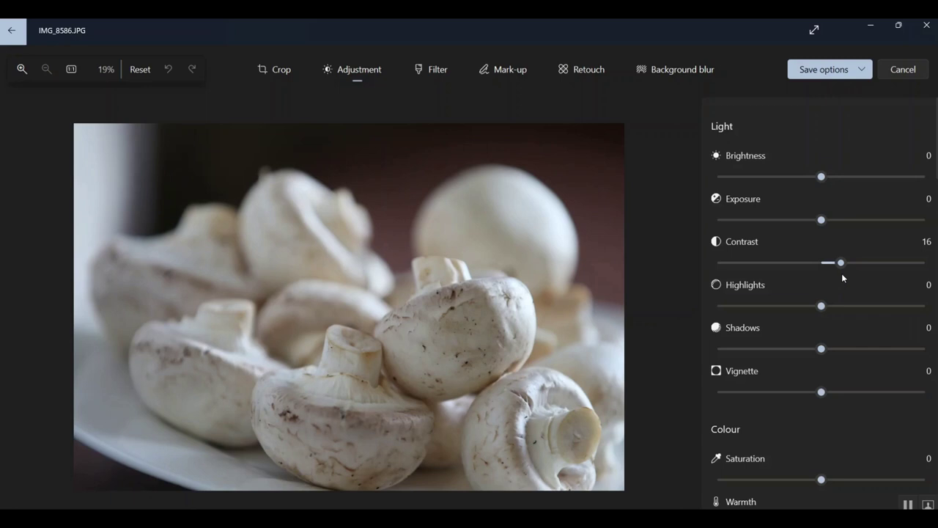
mouse_move(843, 276)
left_mouse_down()
mouse_move(826, 278)
mouse_move(839, 277)
left_mouse_up()
left_click(864, 70)
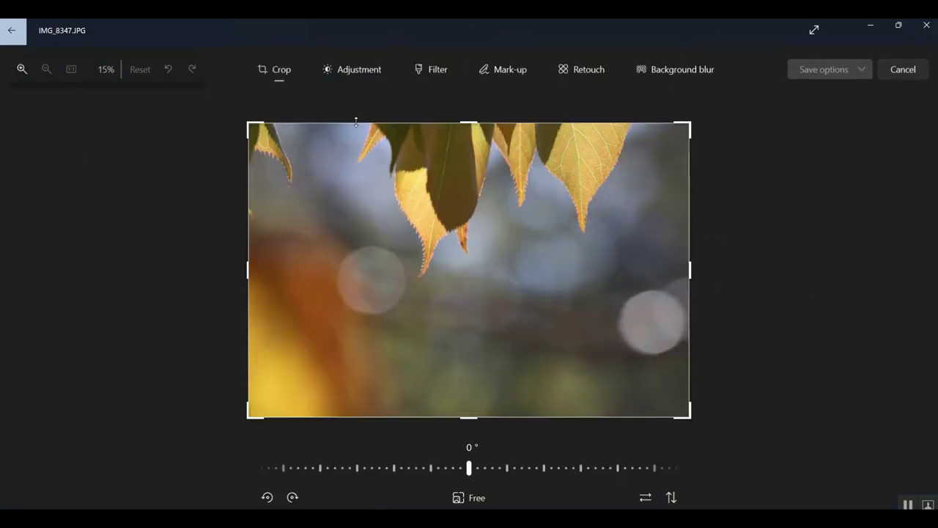
Step: Show IMG_8347.JPG's Adjustment panel and set its contrast to 36 after trying 56 and 62
left_click(359, 69)
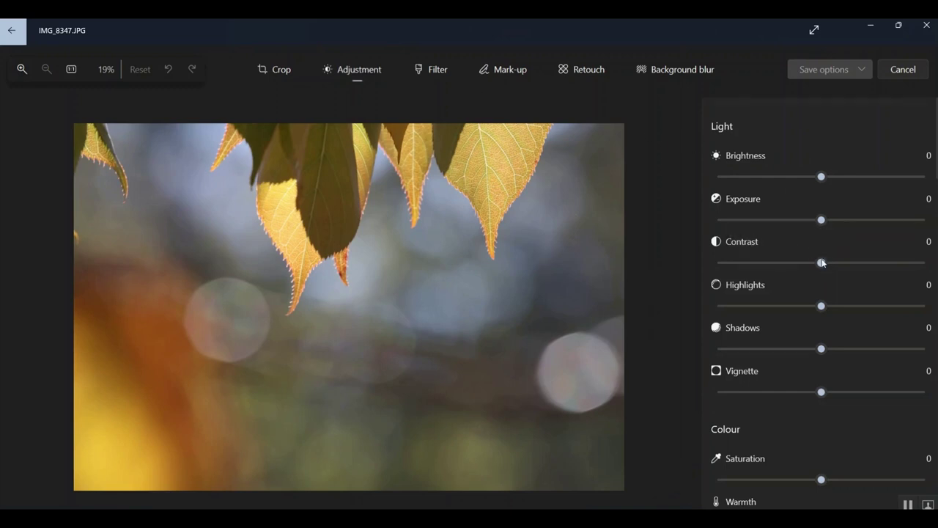
mouse_move(822, 265)
left_mouse_down()
mouse_move(852, 267)
mouse_move(823, 266)
mouse_move(838, 266)
left_mouse_up()
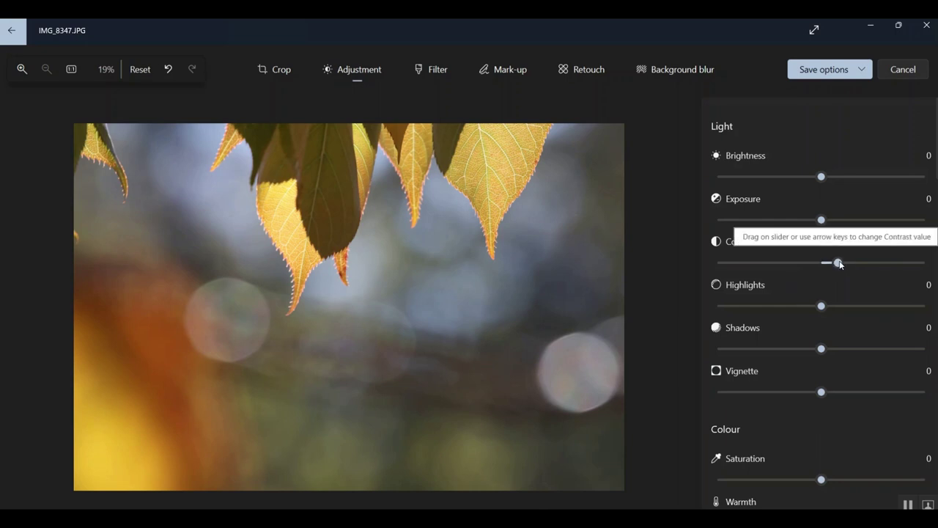
left_click_drag(839, 263, 880, 276)
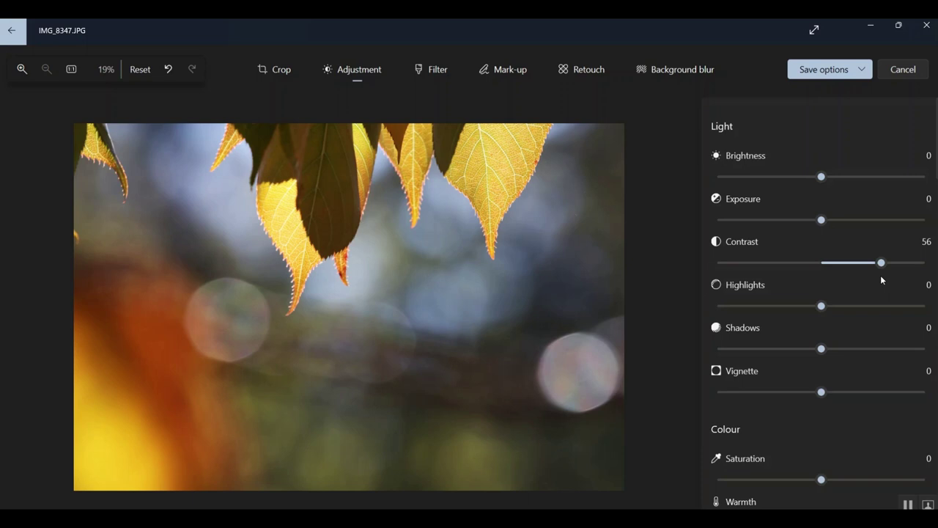
left_click_drag(881, 262, 860, 268)
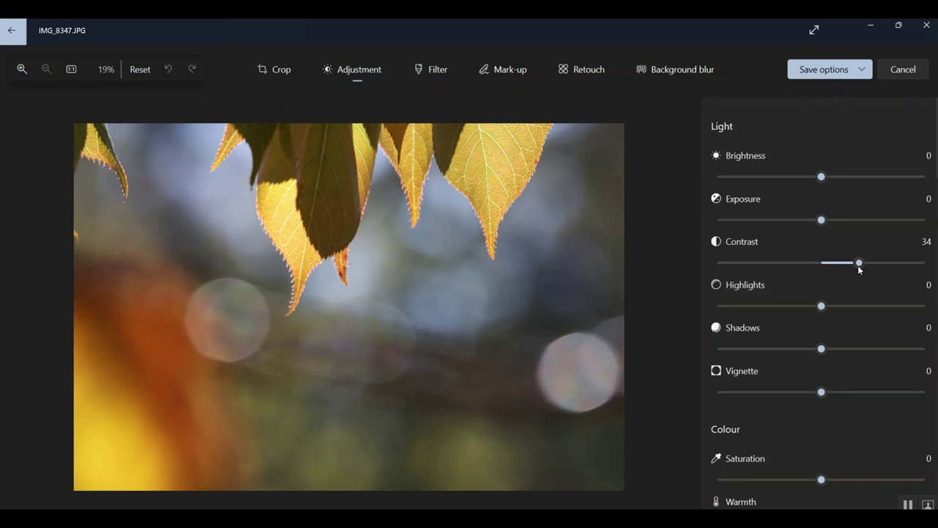
left_click_drag(858, 268, 889, 267)
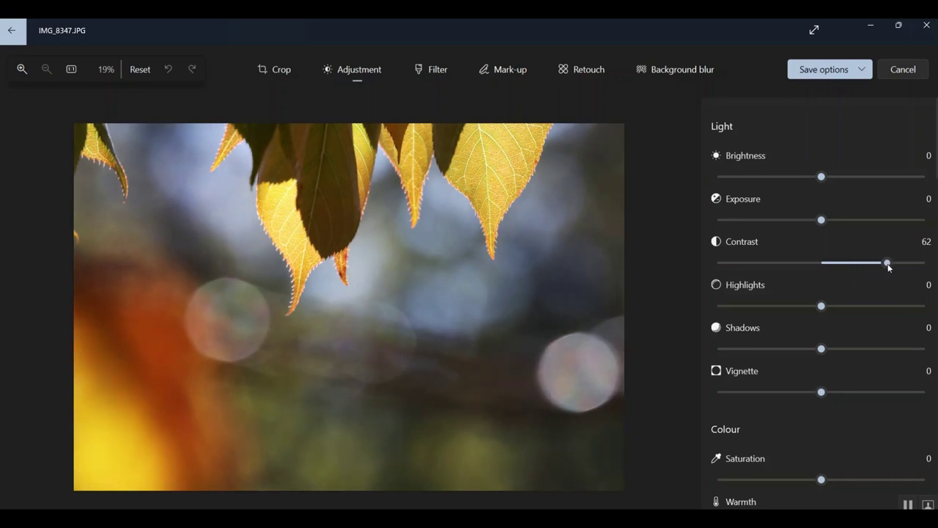
left_click_drag(888, 267, 862, 266)
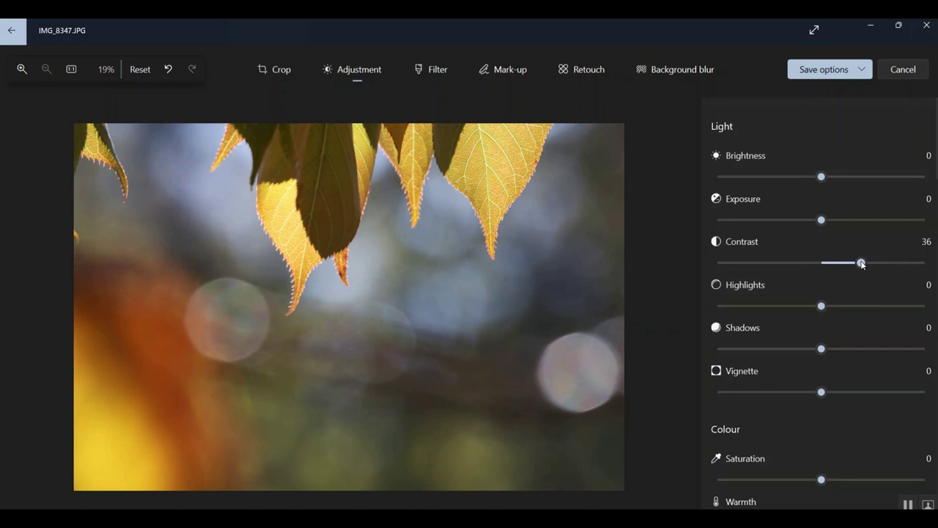
Step: Save the edited leaves photo IMG_8347.JPG as a copy
left_click(861, 71)
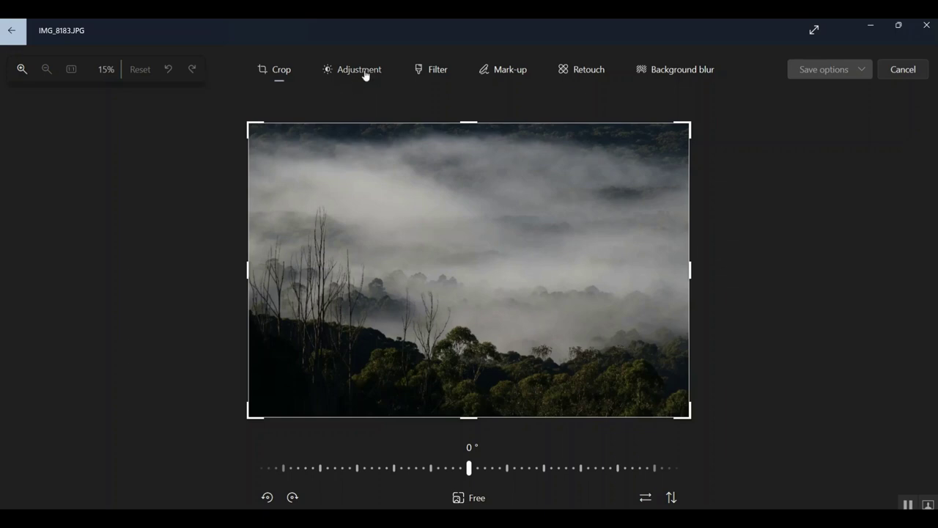
Step: Show IMG_8183.JPG's Adjustment panel and set its contrast to 14
left_click(365, 73)
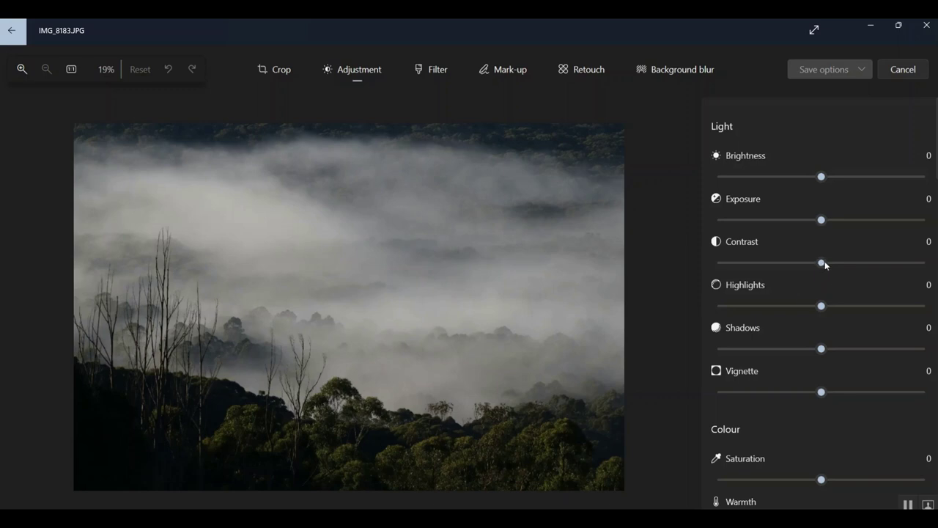
mouse_move(824, 262)
left_mouse_down()
mouse_move(846, 263)
mouse_move(823, 269)
mouse_move(839, 270)
left_mouse_up()
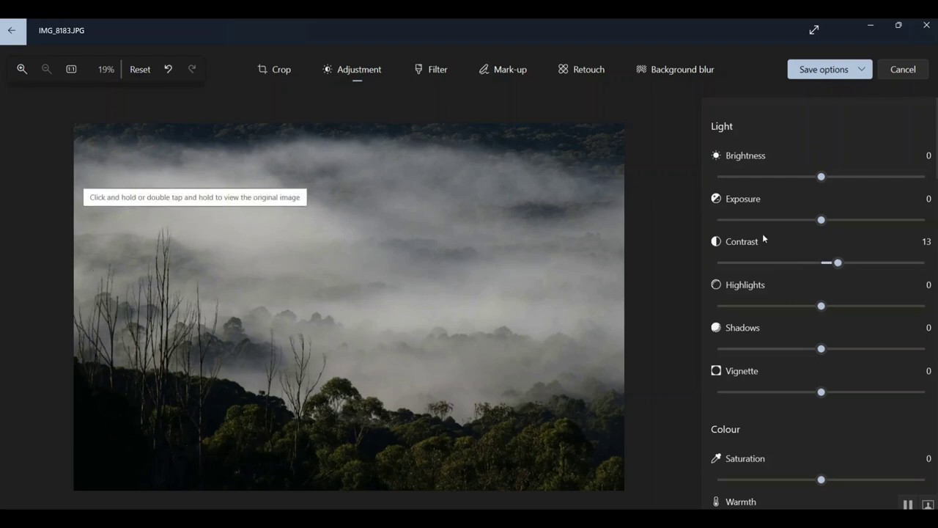
mouse_move(836, 262)
left_mouse_down()
mouse_move(826, 264)
mouse_move(850, 266)
mouse_move(839, 267)
left_mouse_up()
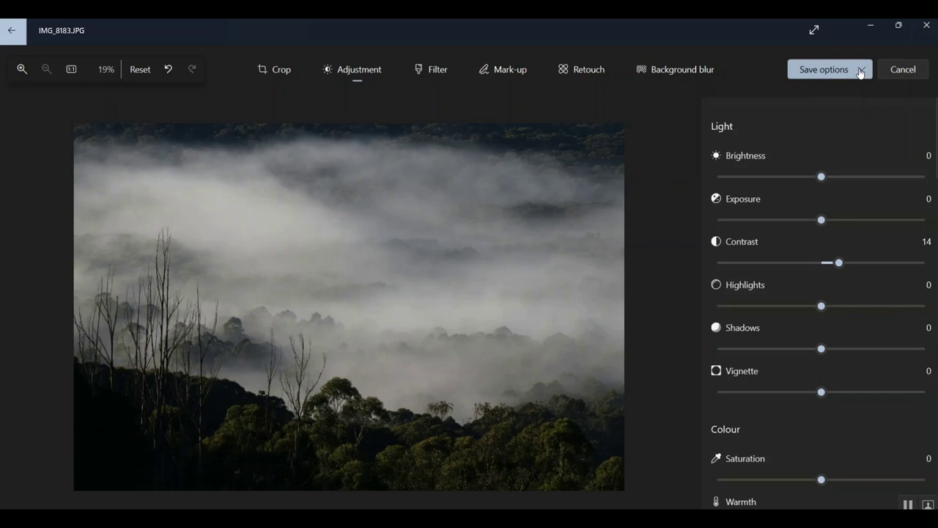
Step: Save the foggy forest photo, then show the Adjustment panel for IMG_3609.JPG
left_click(860, 70)
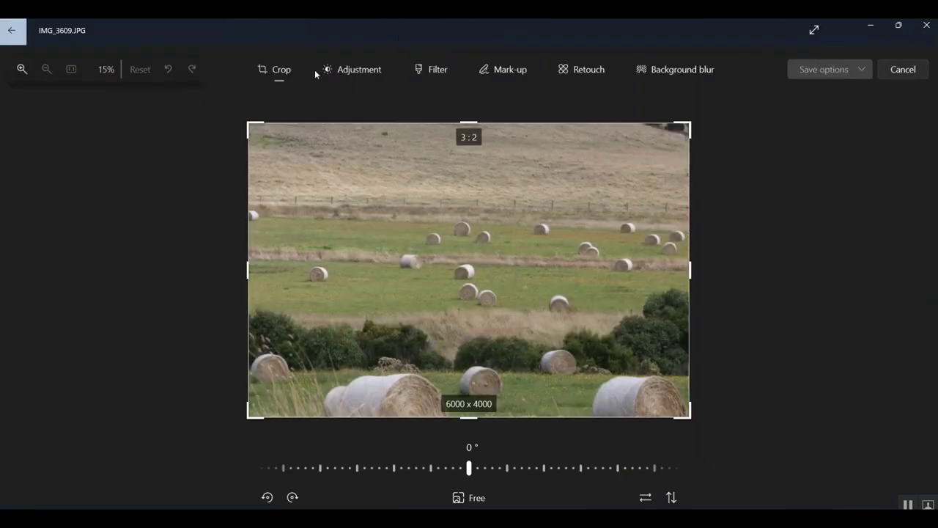
left_click(362, 69)
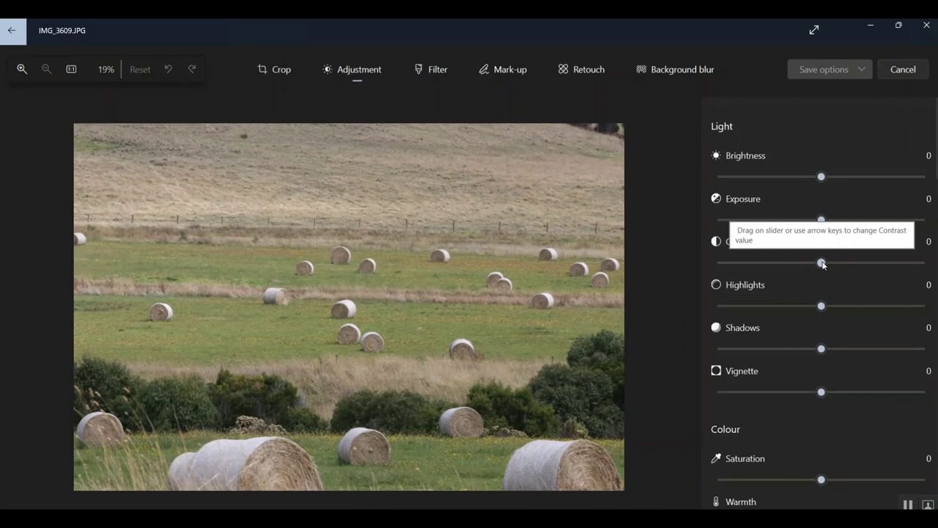
Step: Try several Contrast values on IMG_3609.JPG, then settle the slider at 32
left_click_drag(822, 264, 854, 273)
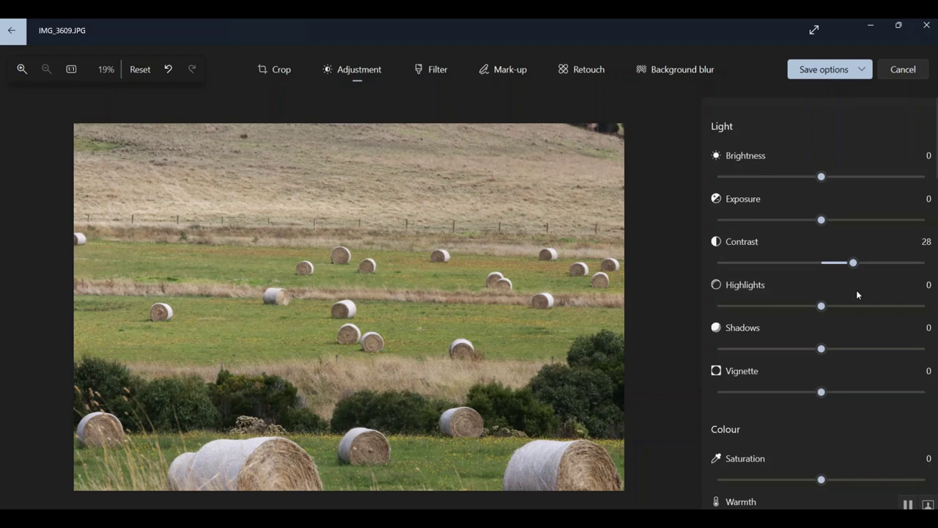
left_click_drag(853, 262, 825, 267)
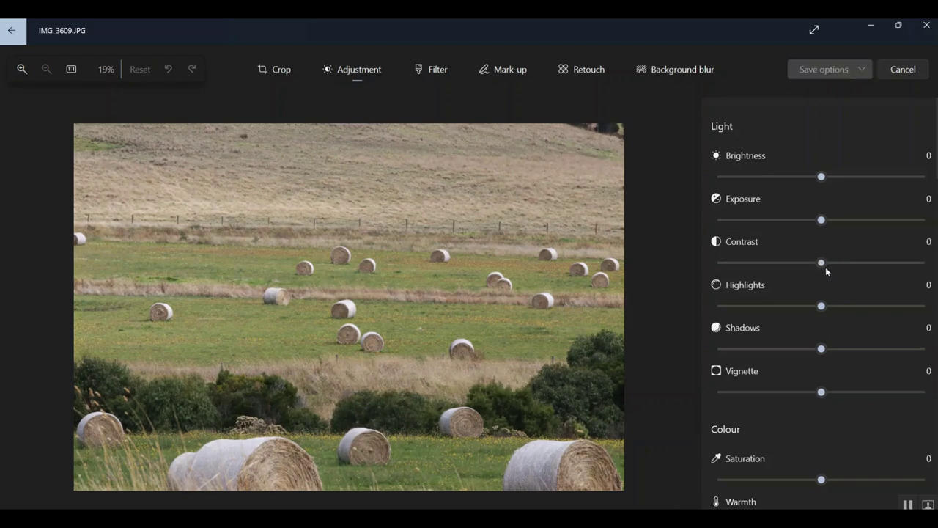
left_click_drag(825, 267, 847, 265)
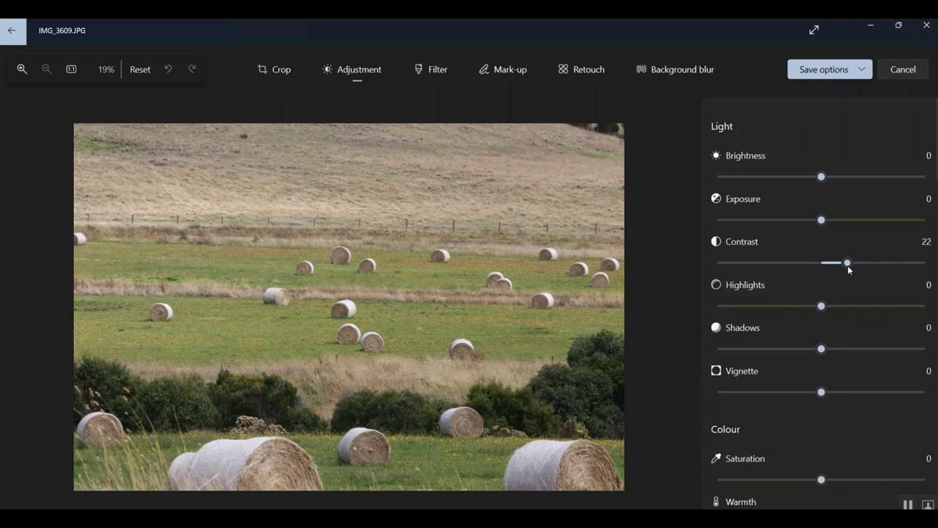
left_click_drag(847, 265, 861, 268)
left_click_drag(861, 268, 936, 274)
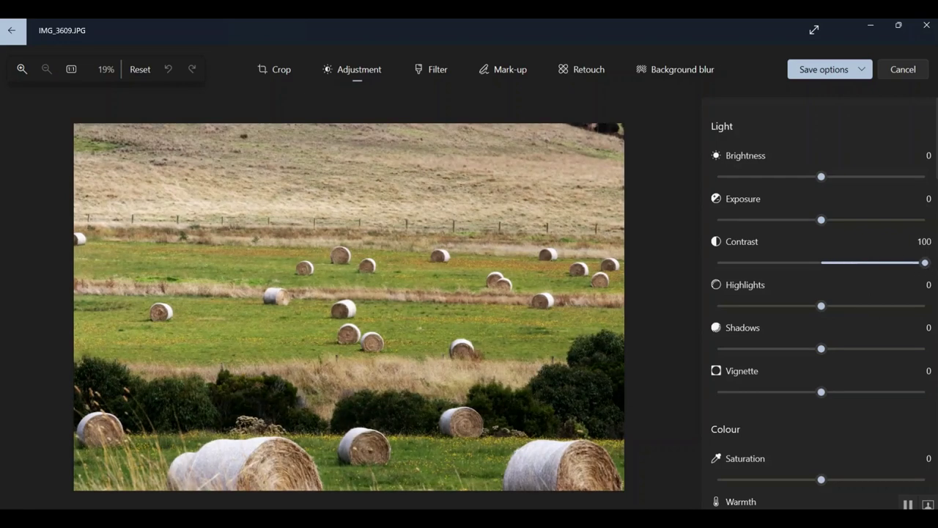
left_click_drag(924, 262, 824, 266)
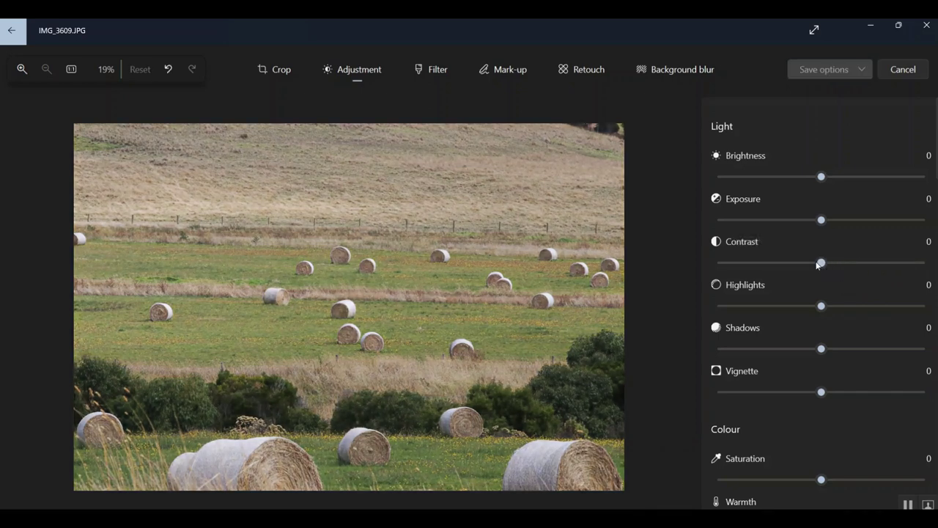
left_click_drag(821, 263, 861, 267)
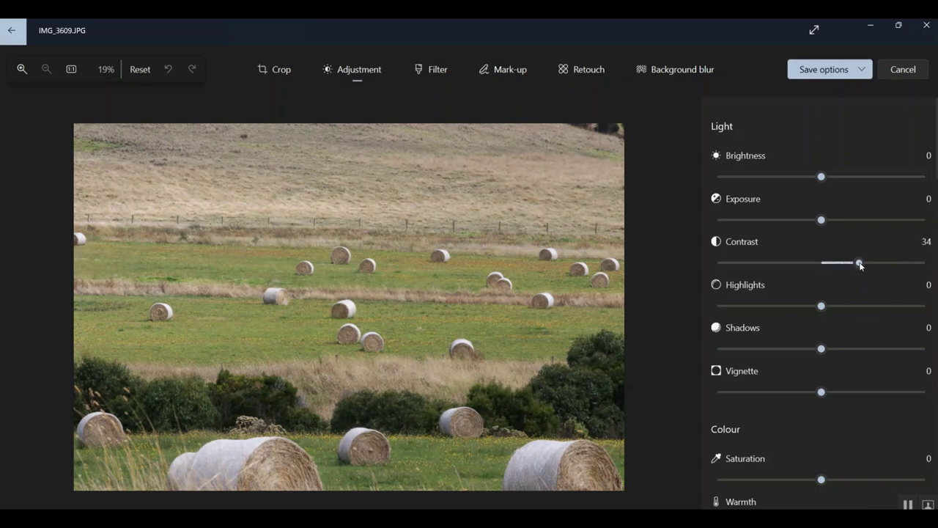
left_click_drag(861, 267, 859, 267)
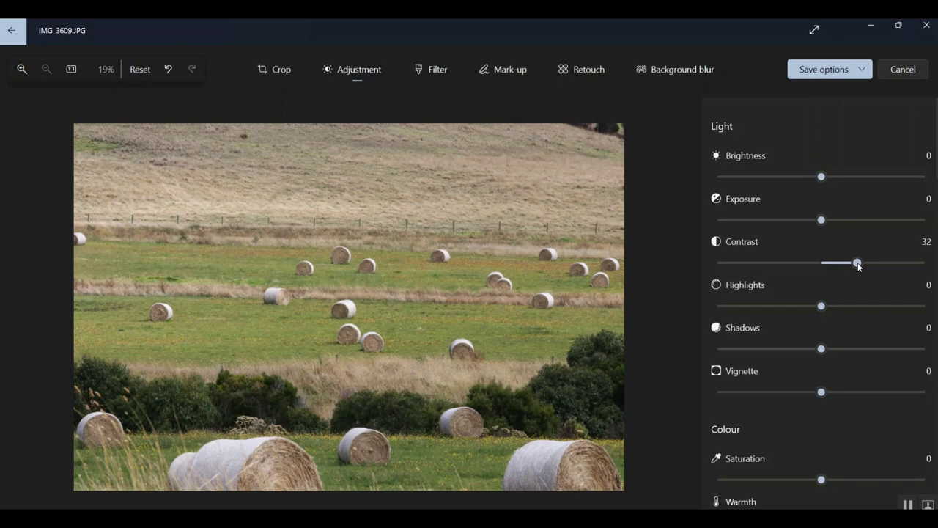